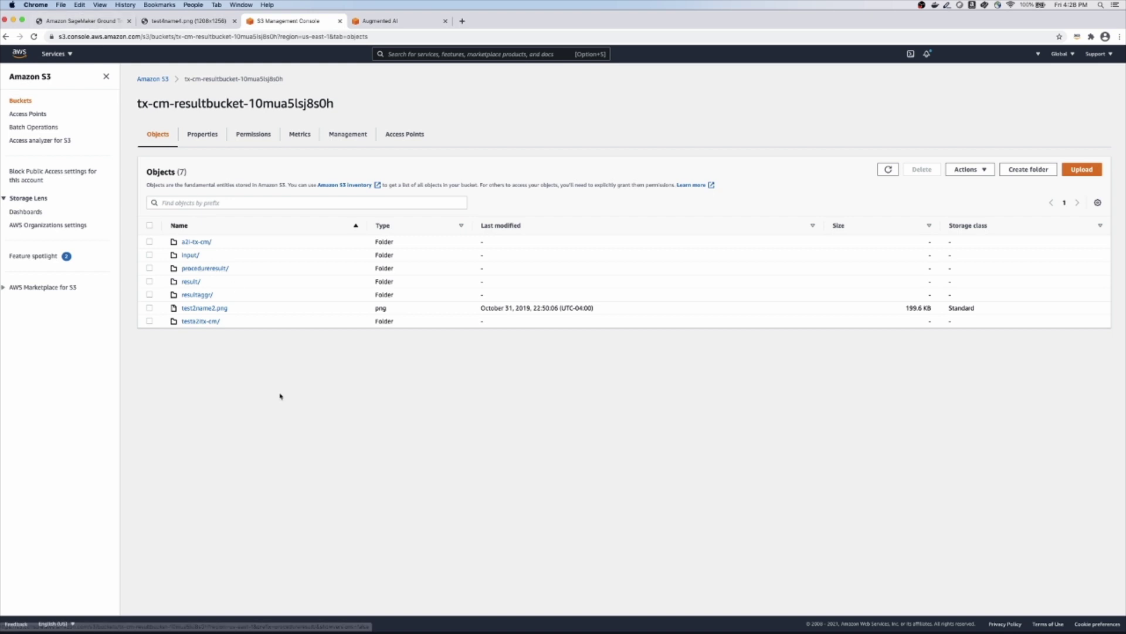
Step: View test4name4.png, browse the input folder's thirteen PNG forms, then return to the workflow form
left_click(183, 22)
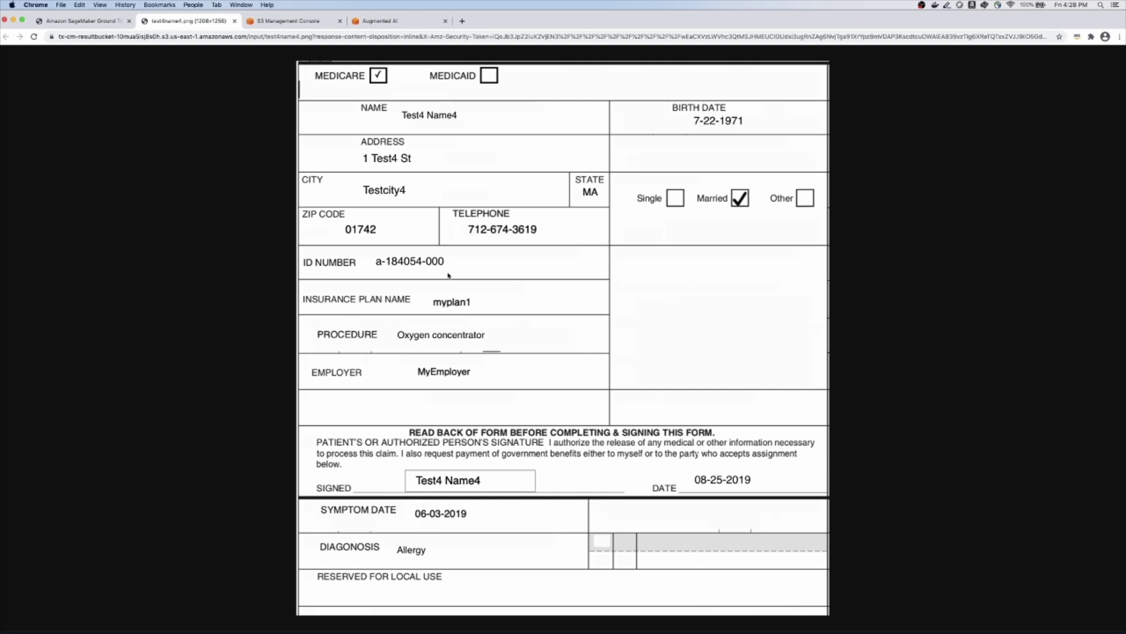
left_click(286, 20)
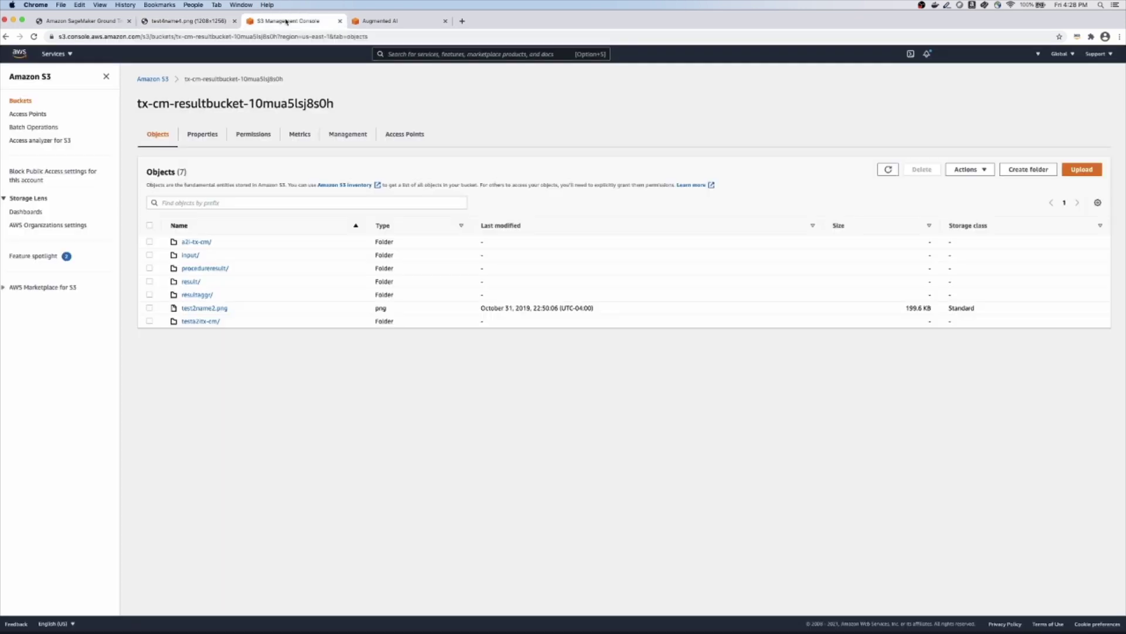
left_click(190, 255)
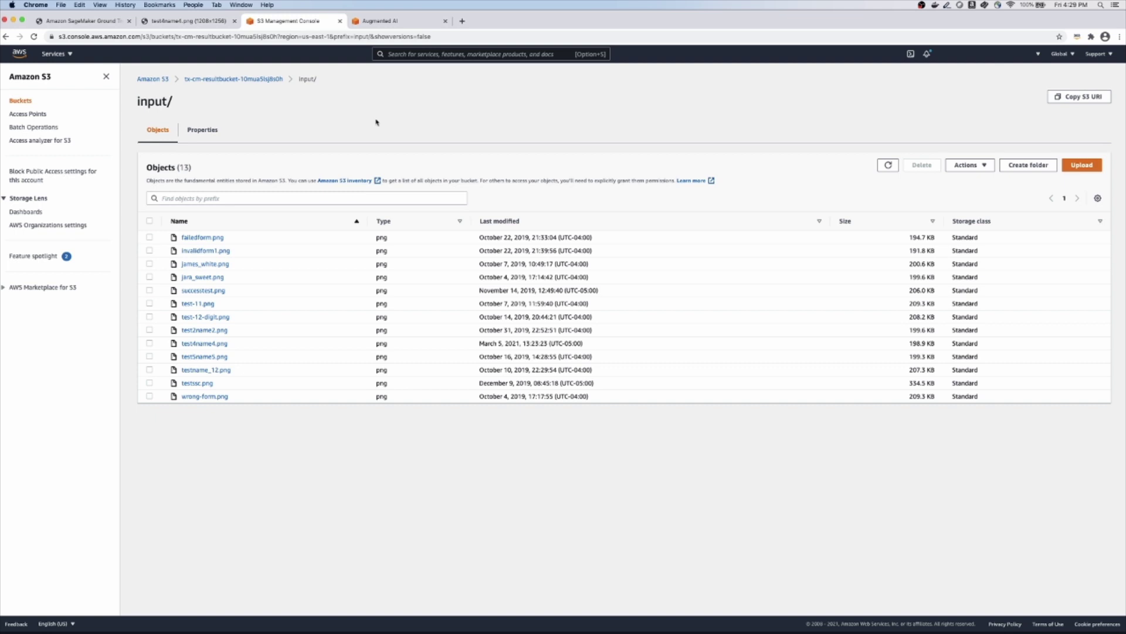
left_click(396, 22)
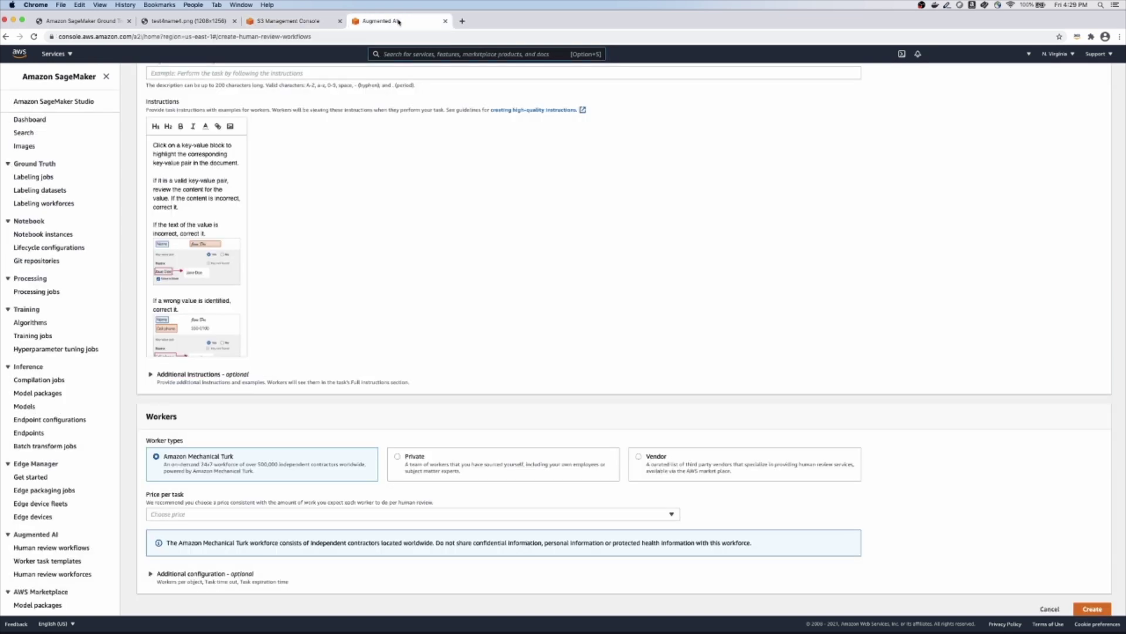
scroll(455, 221, "up", 10)
scroll(459, 228, "up", 10)
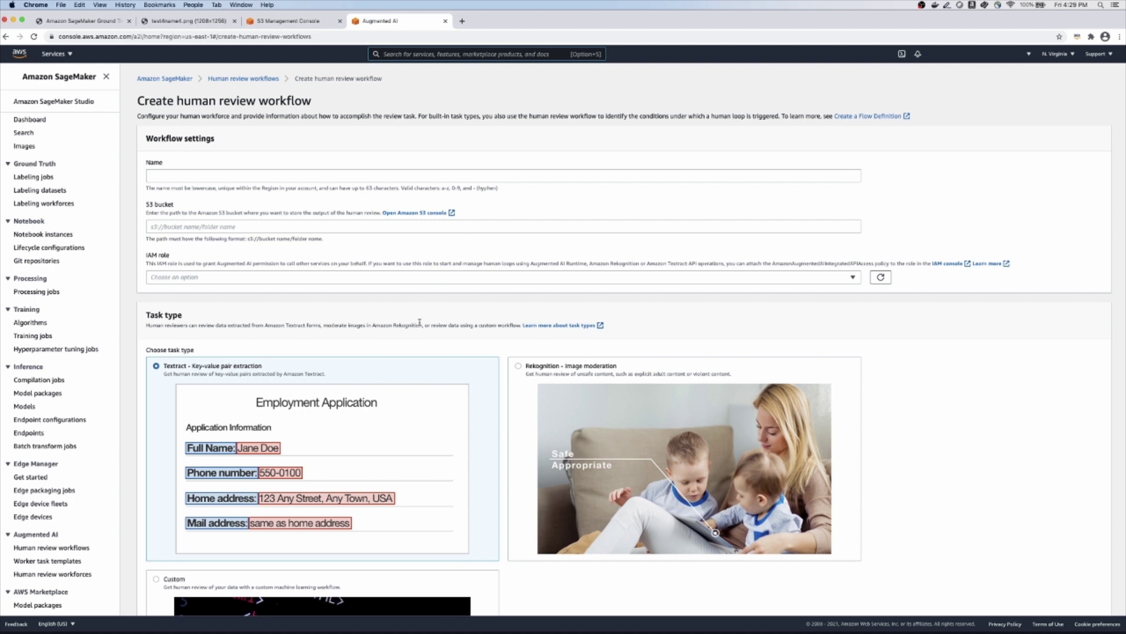
scroll(420, 323, "down", 3)
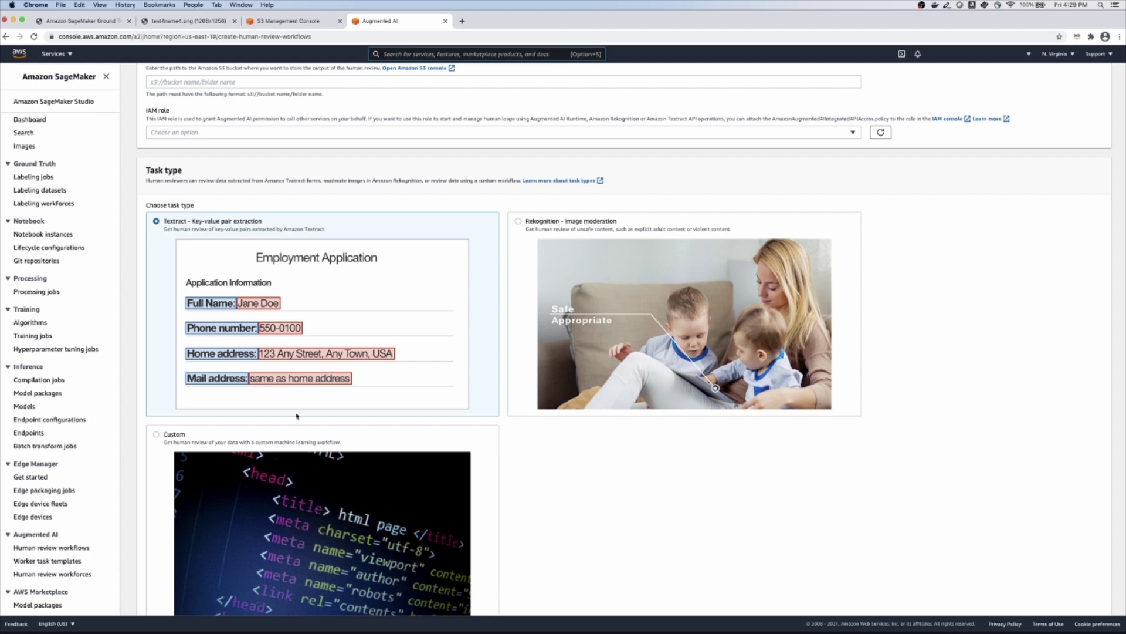
scroll(297, 416, "down", 1)
scroll(290, 441, "down", 4)
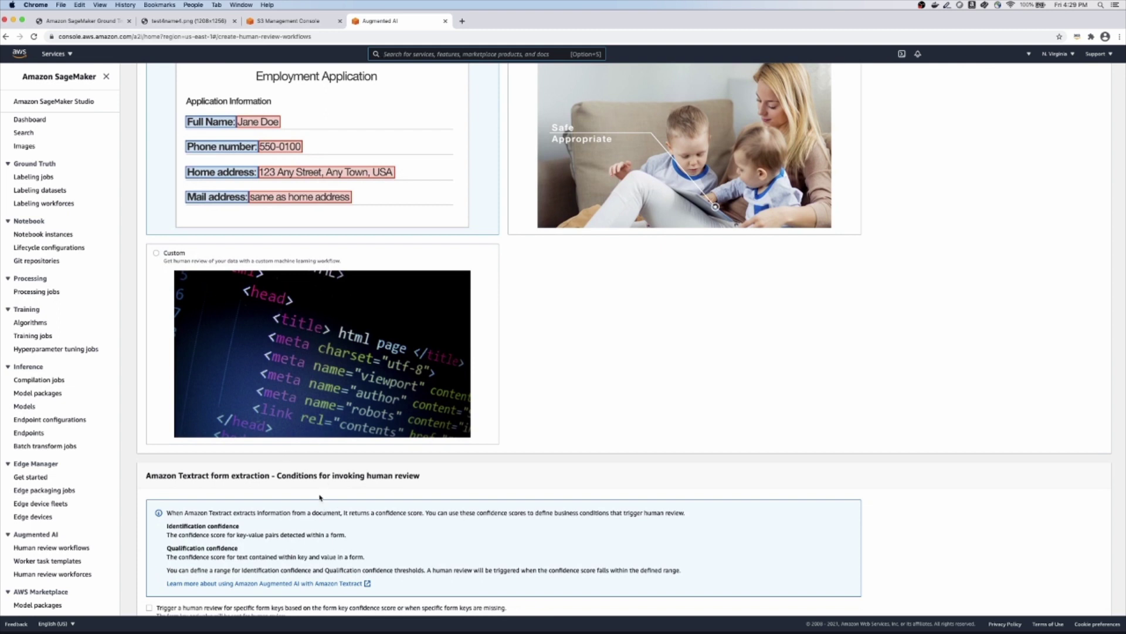
scroll(319, 497, "down", 2)
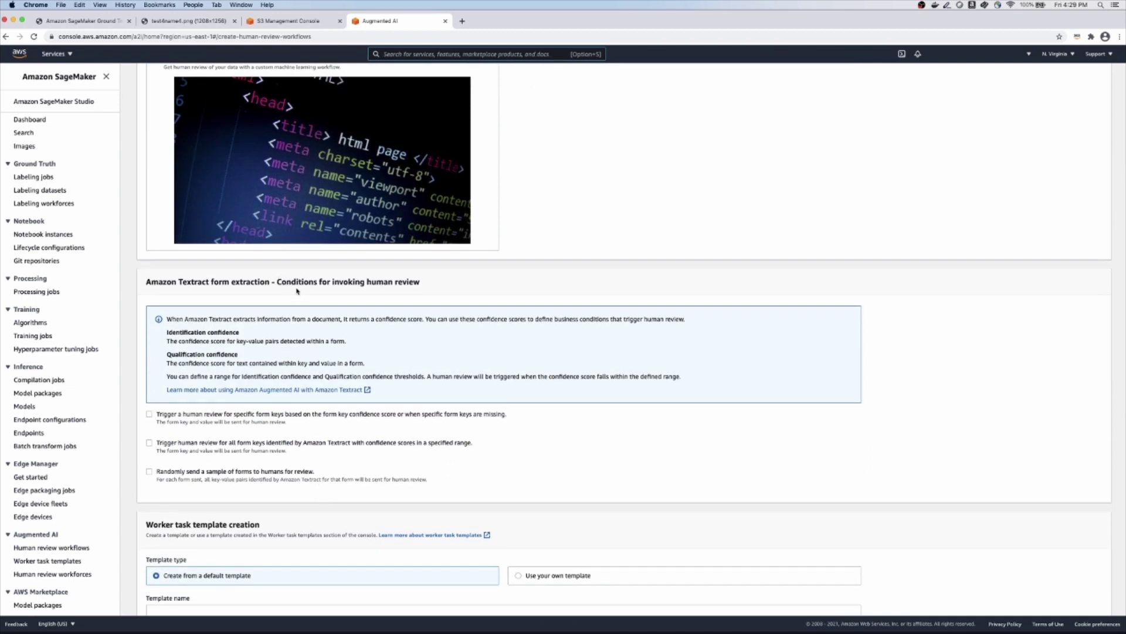
Step: Enable human review for all Textract form keys whose confidence falls in a specified range
left_click(150, 443)
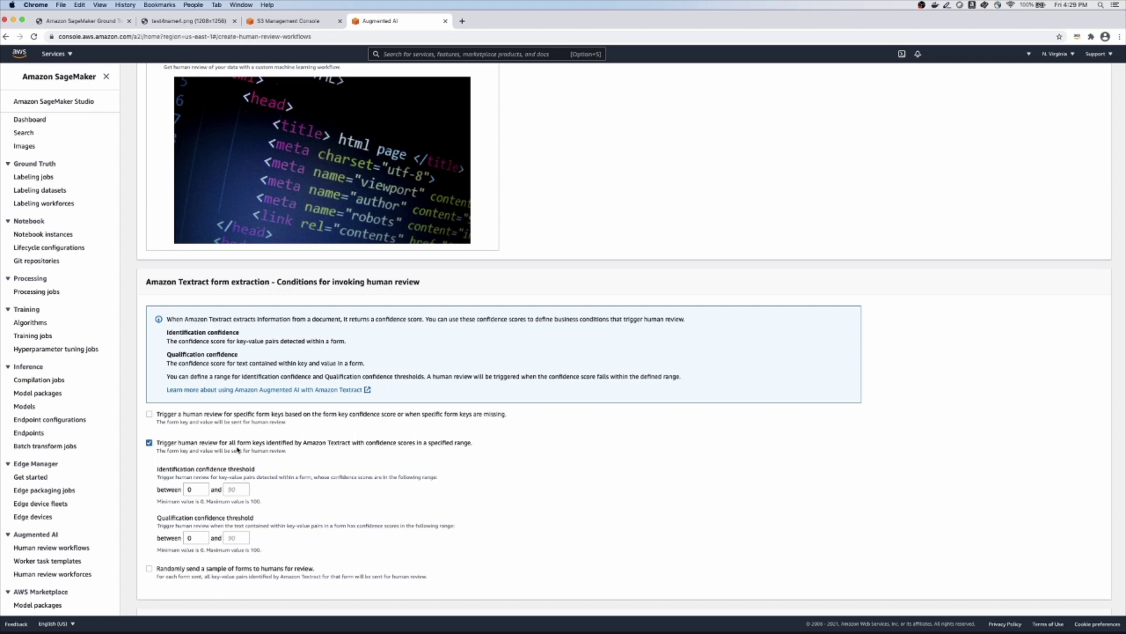
Step: Enter 99 as the upper identification confidence threshold, making the range 0 to 99
left_click(234, 489)
type("99")
scroll(298, 517, "down", 4)
scroll(297, 517, "down", 2)
scroll(298, 518, "down", 3)
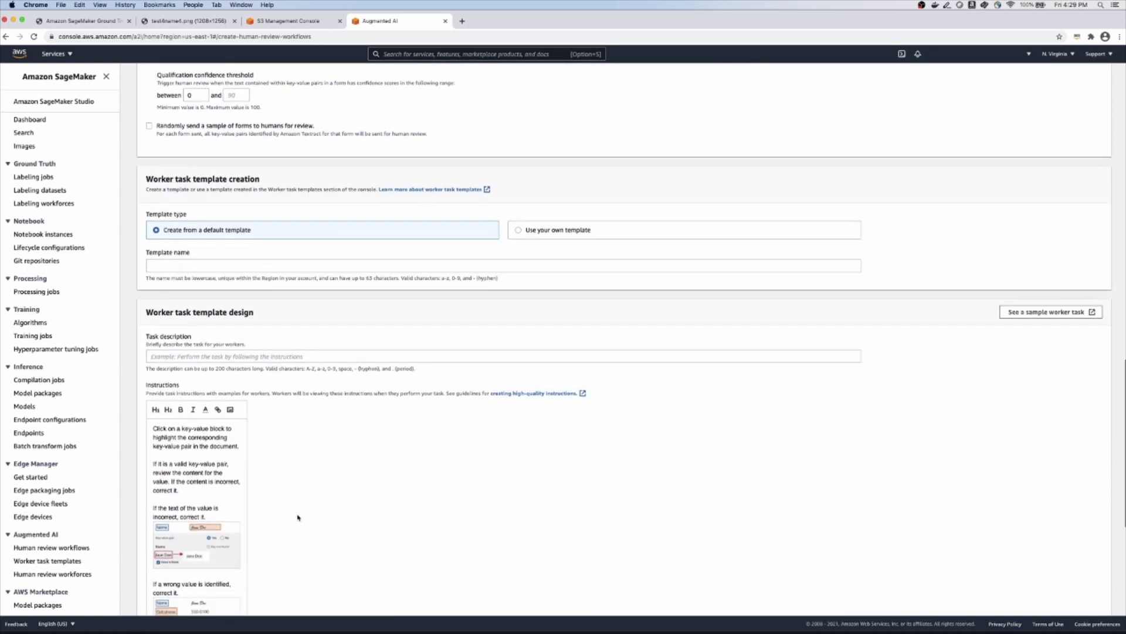
scroll(298, 518, "down", 2)
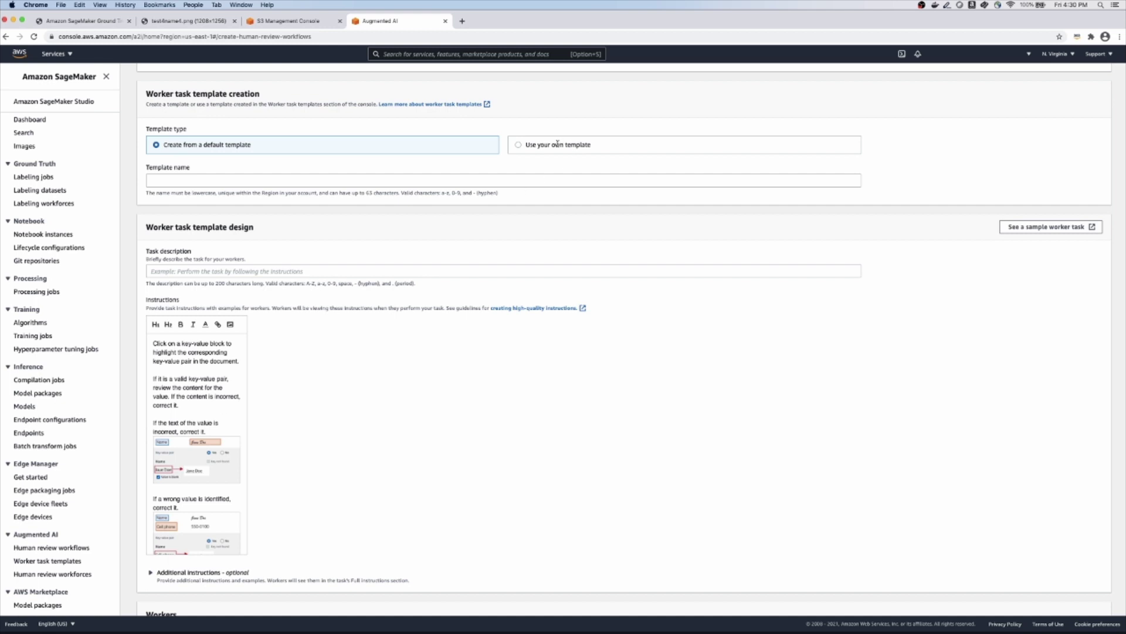
scroll(445, 252, "down", 2)
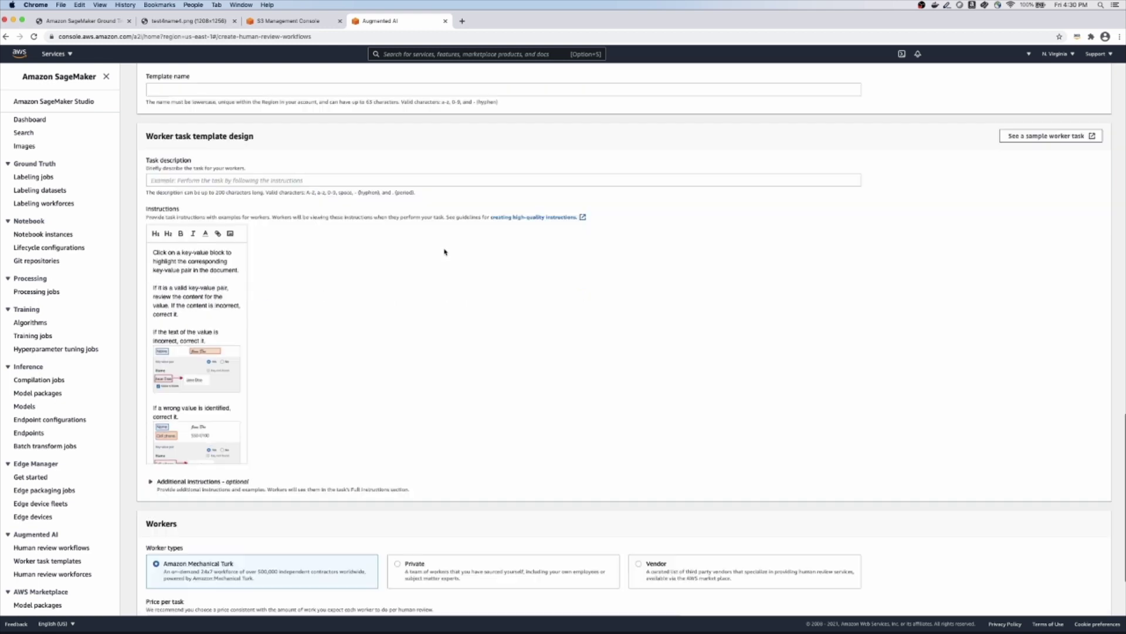
scroll(444, 251, "down", 2)
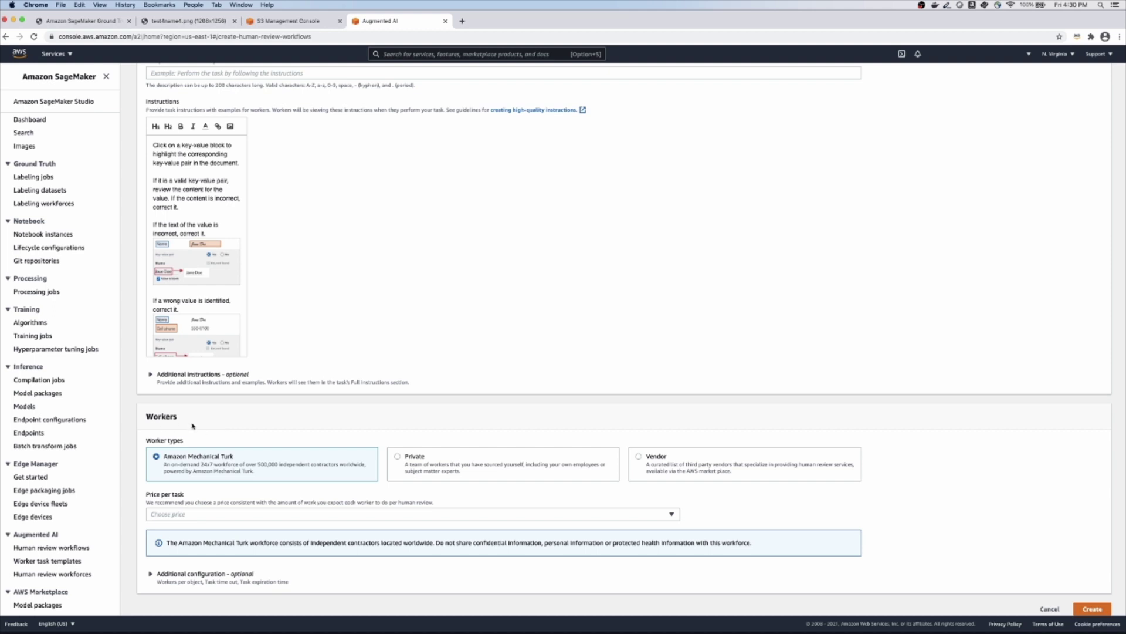
Step: Select the Private worker type and go back to the S3 input folder of thirteen PNGs
left_click(448, 464)
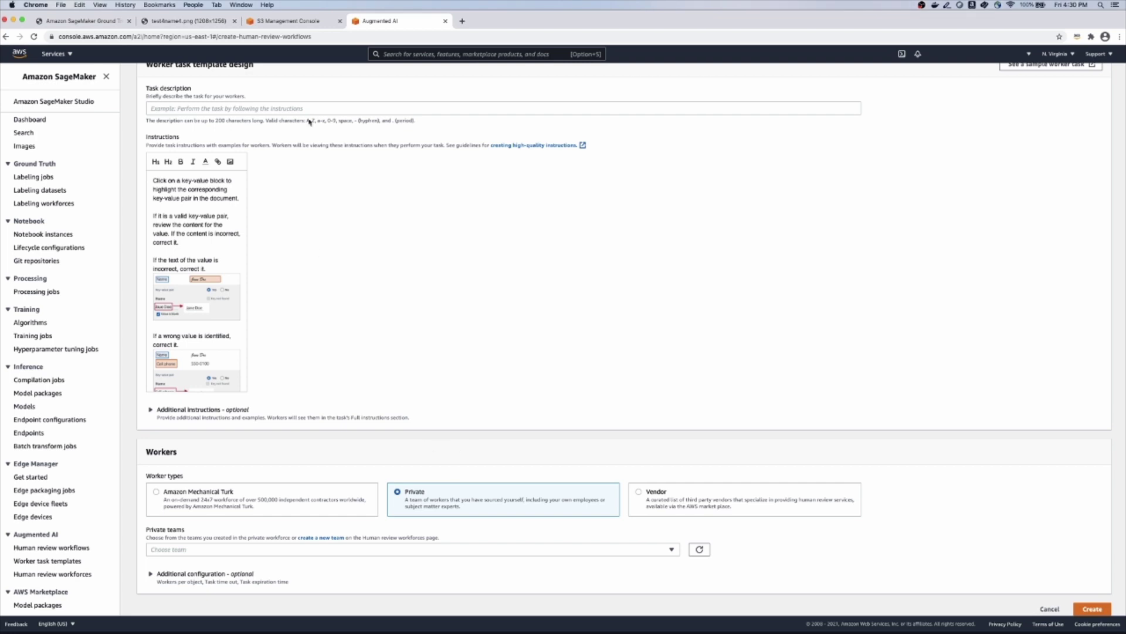
left_click(308, 21)
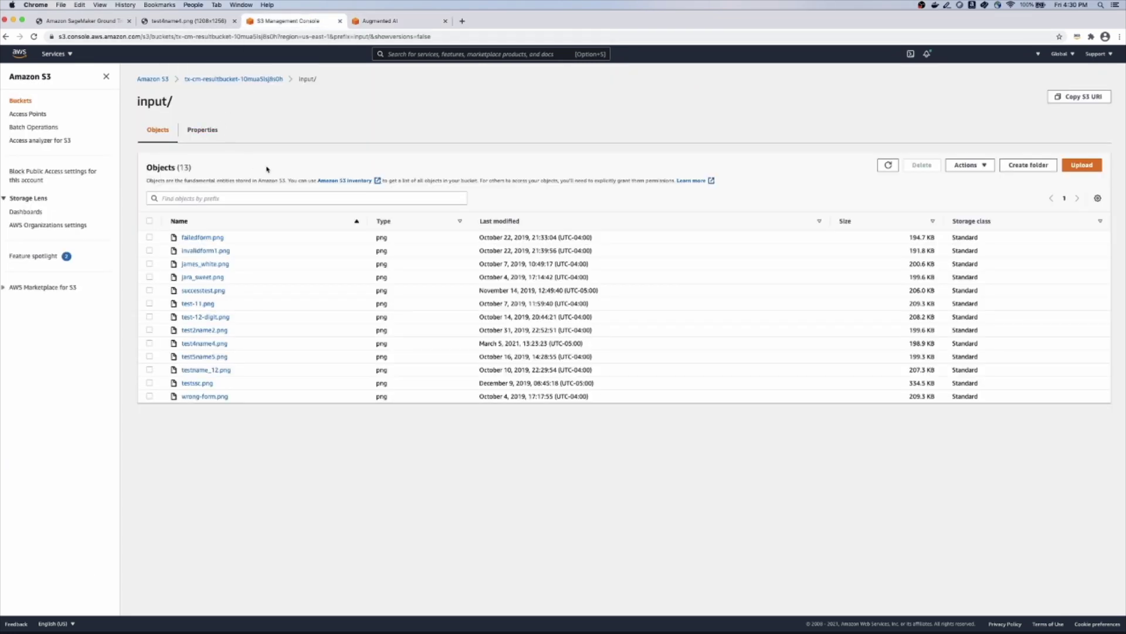
Step: Recheck the test4name4.png claim form and return to the bucket's seven-object top level
left_click(208, 21)
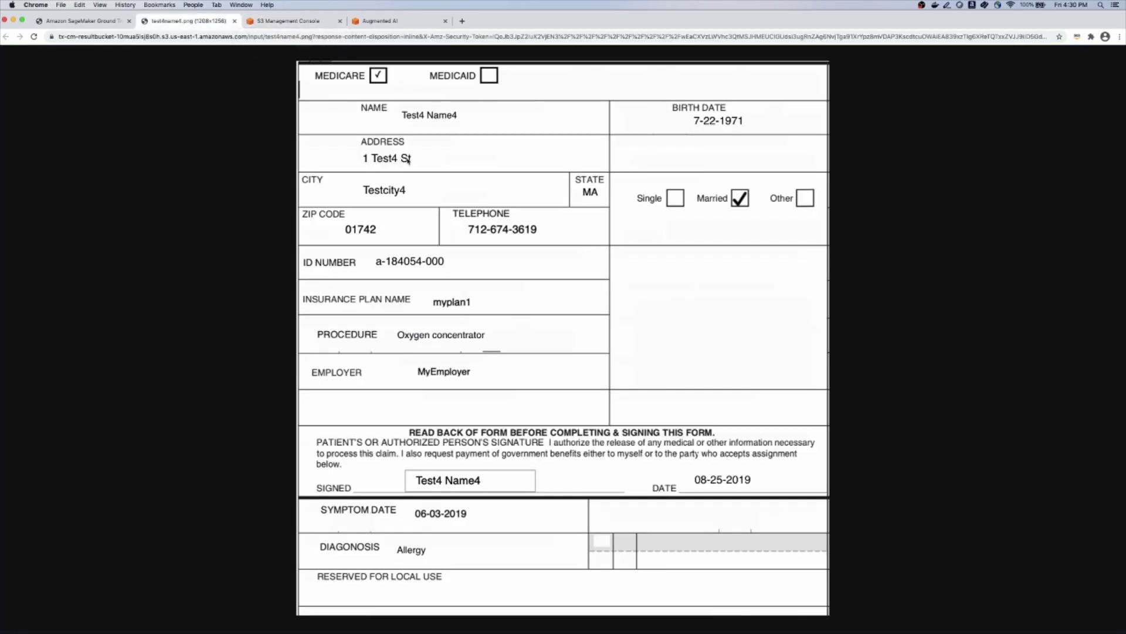
left_click(293, 21)
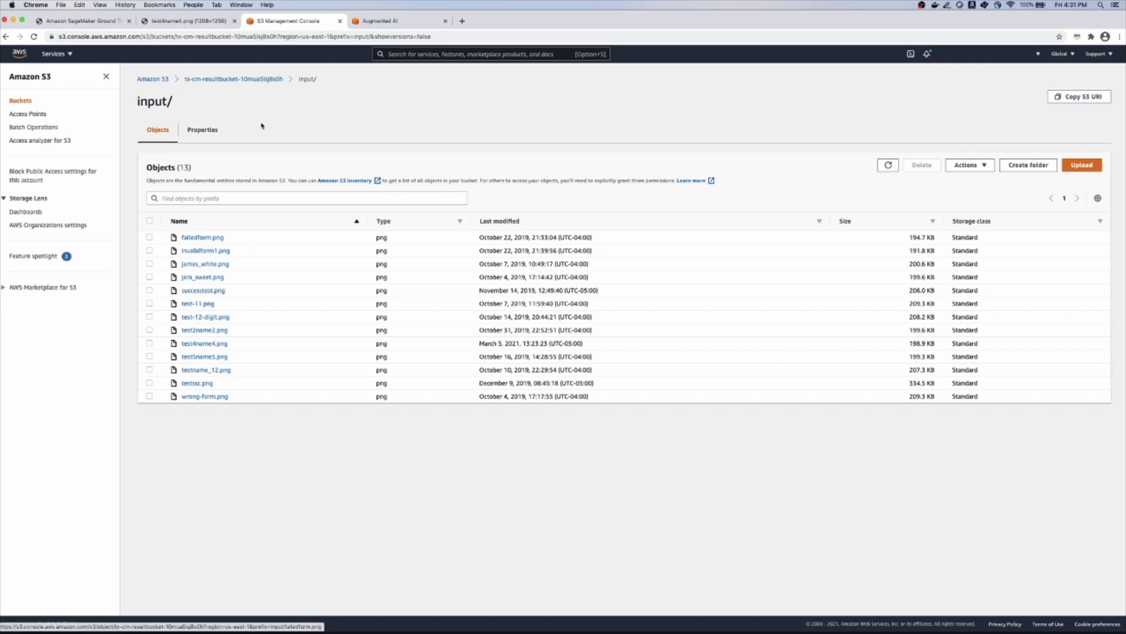
left_click(257, 79)
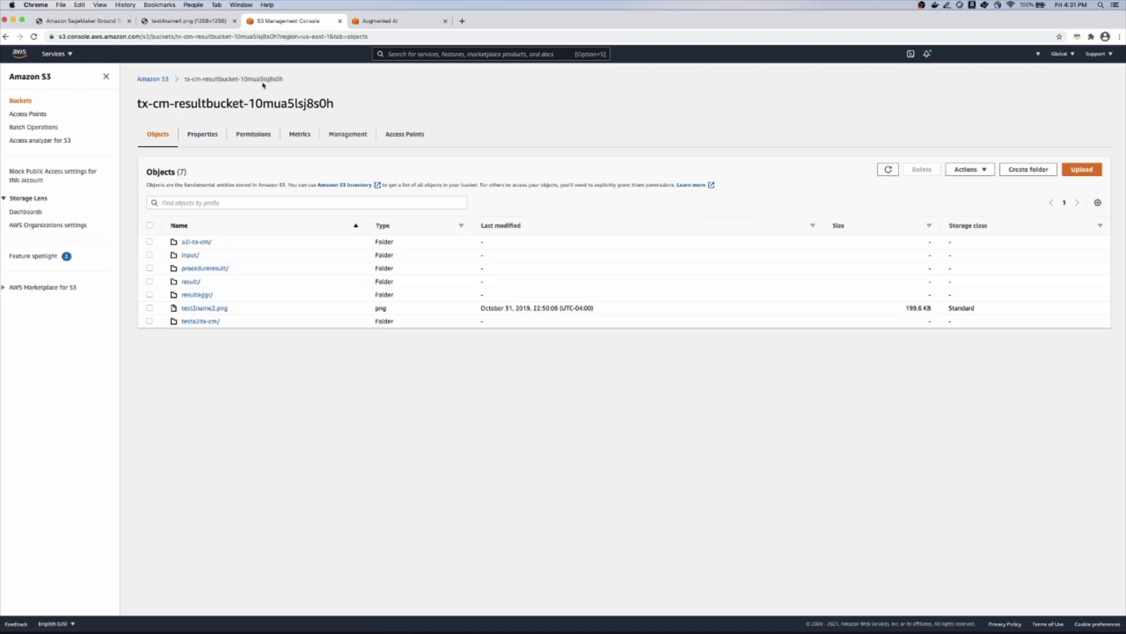
left_click(82, 22)
Step: Open the result folder, review a-184054-000.csv's ID in cell K2 in Excel, and return to Chrome
left_click(191, 282)
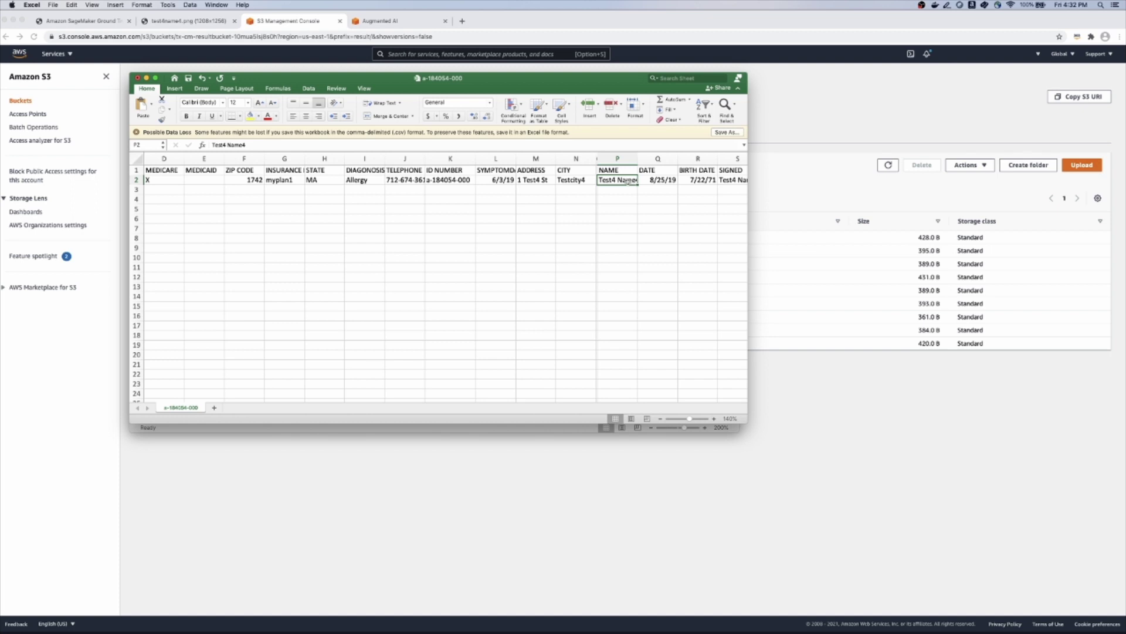
left_click(463, 180)
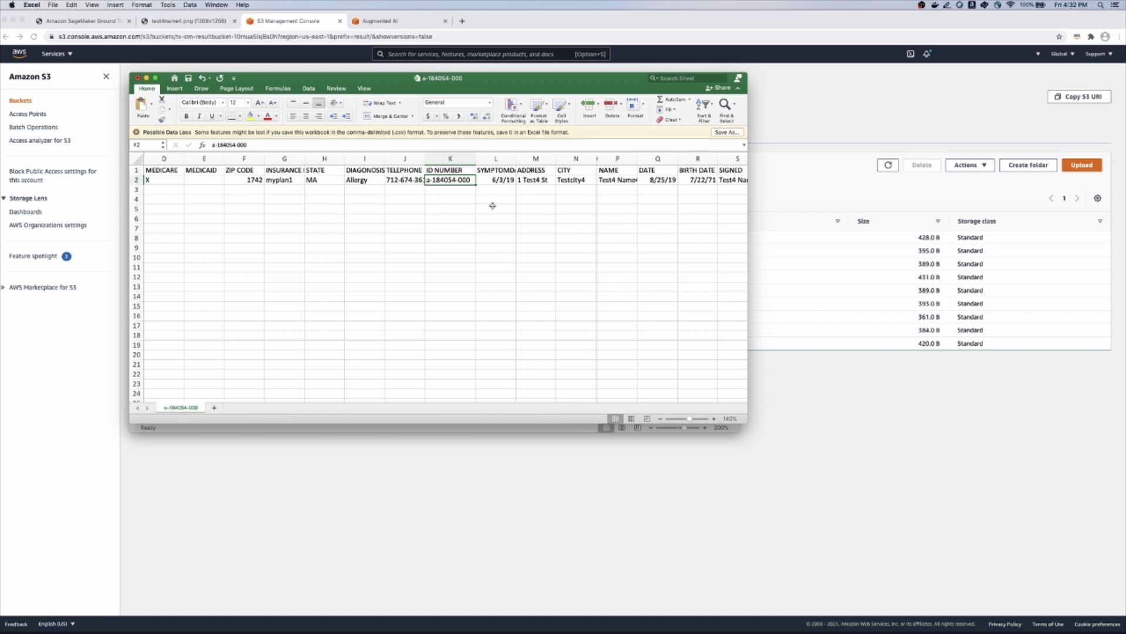
key("super+Tab")
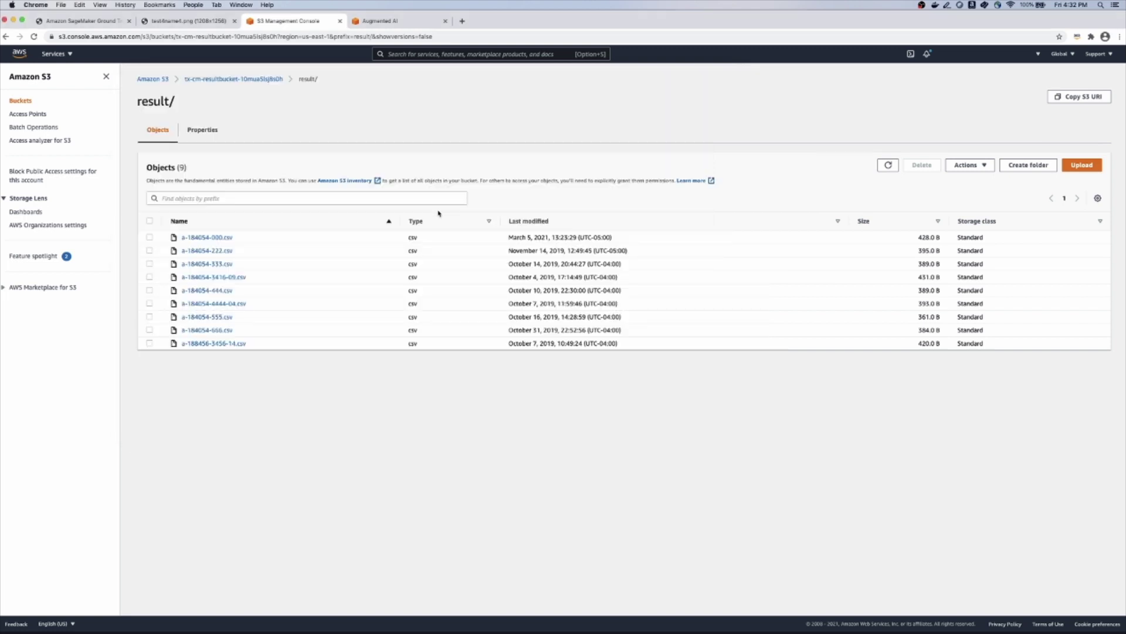
Step: Go back to the result bucket's top level and open the procedureresult/ folder
left_click(261, 80)
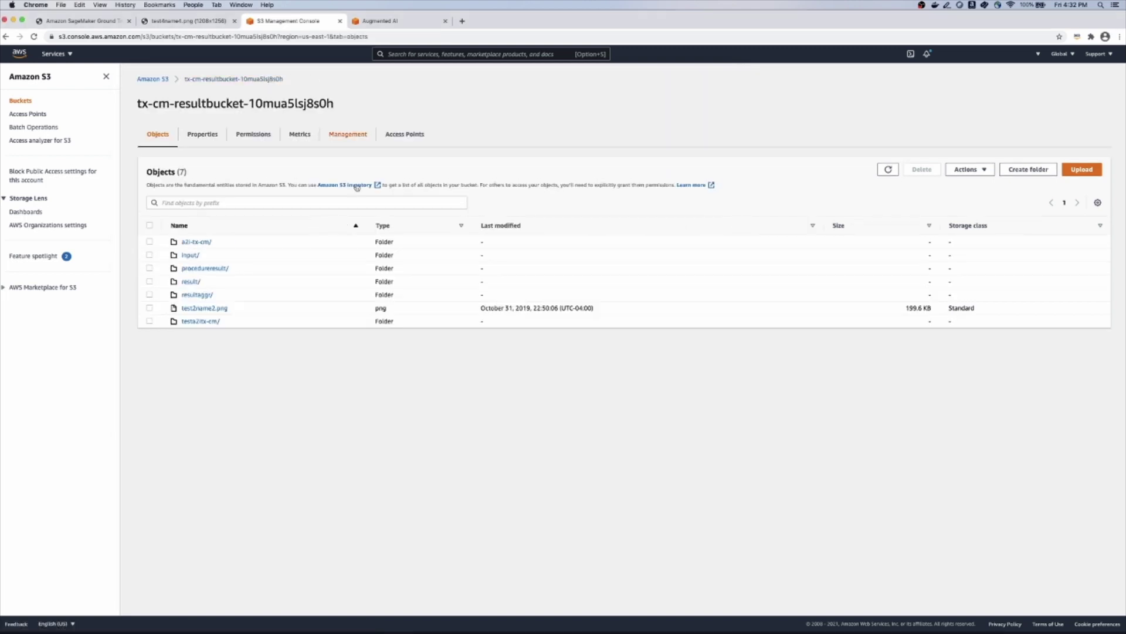
left_click(220, 269)
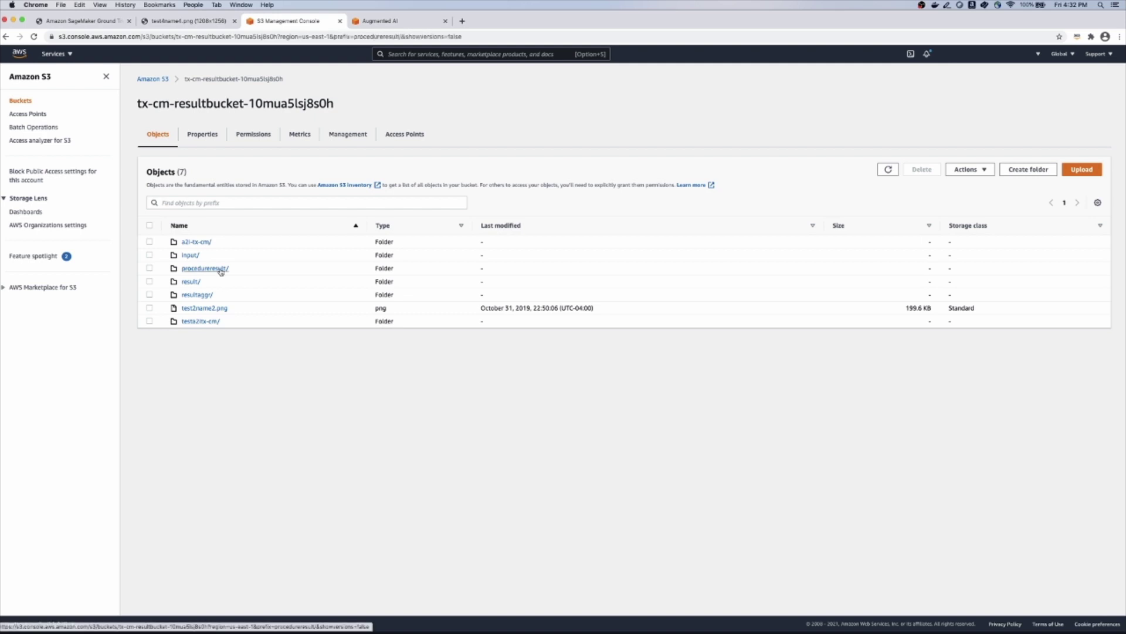